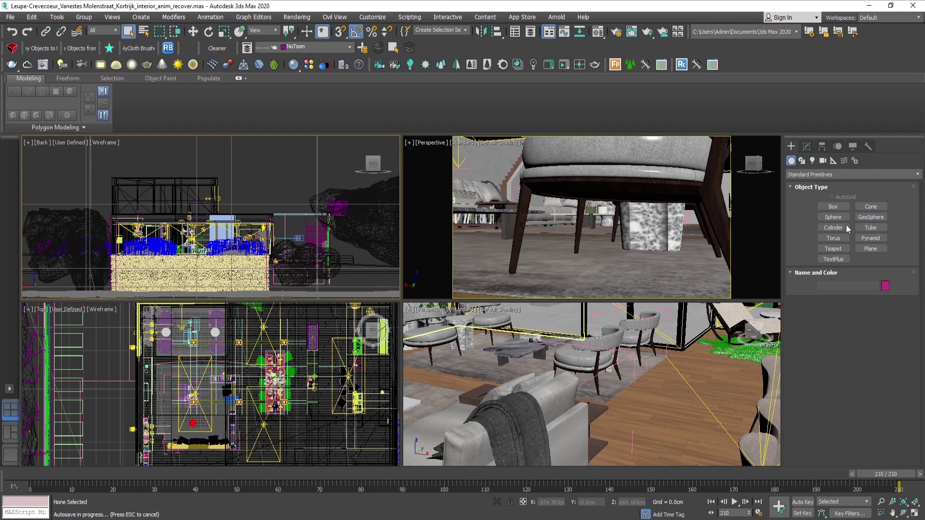
Cancel the autosave and place a new V-Ray physical camera, VRayCam004, in the Top-view floor plan.
key(Escape)
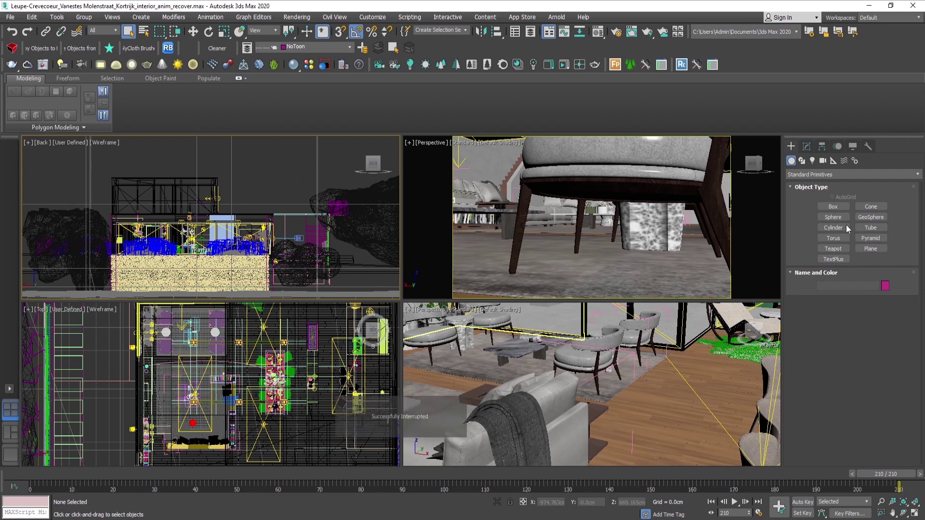
click(823, 160)
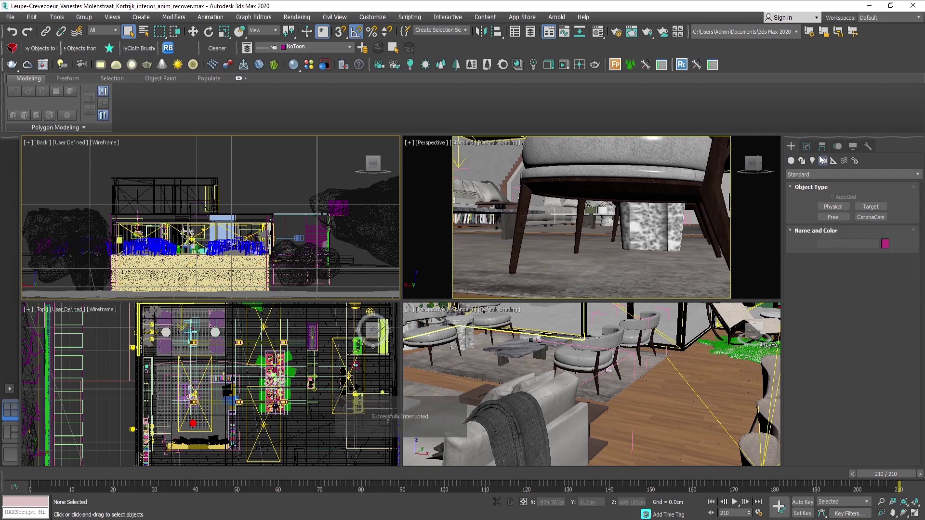
click(824, 175)
click(815, 194)
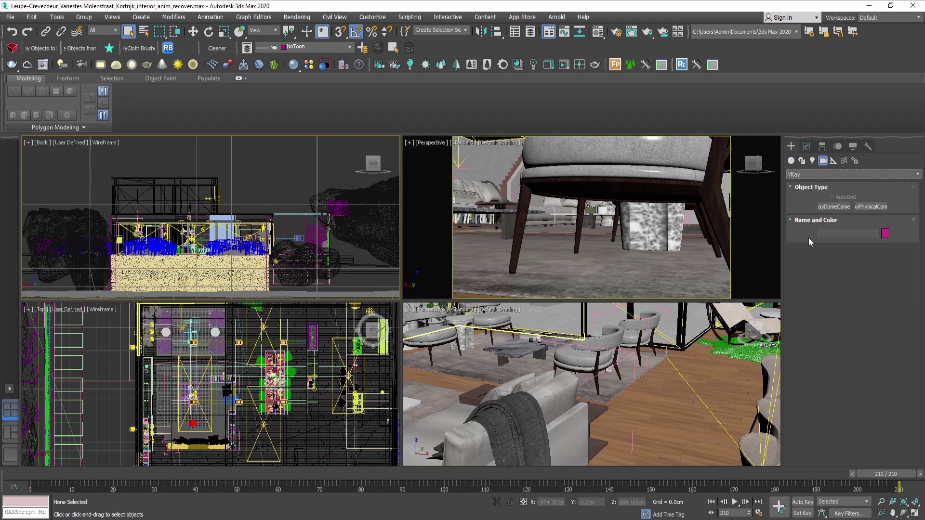
click(872, 207)
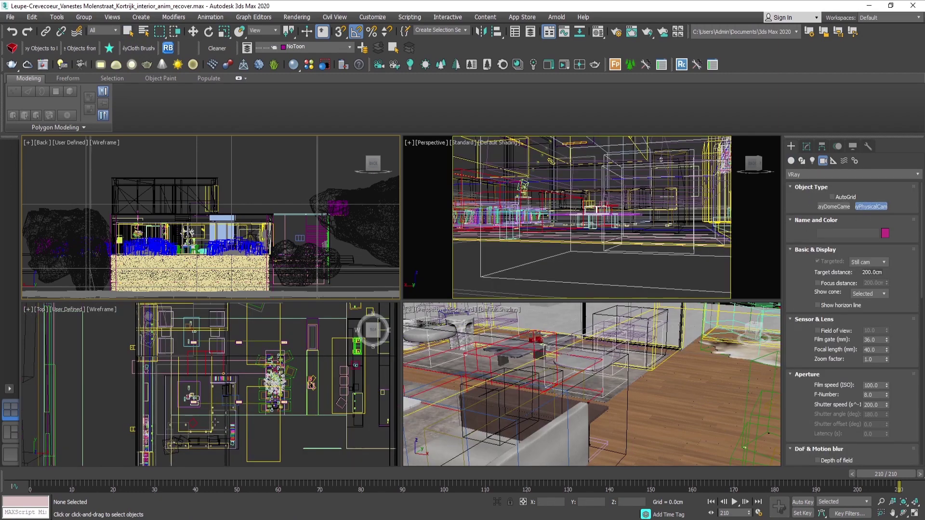
scroll(245, 377, up, 4)
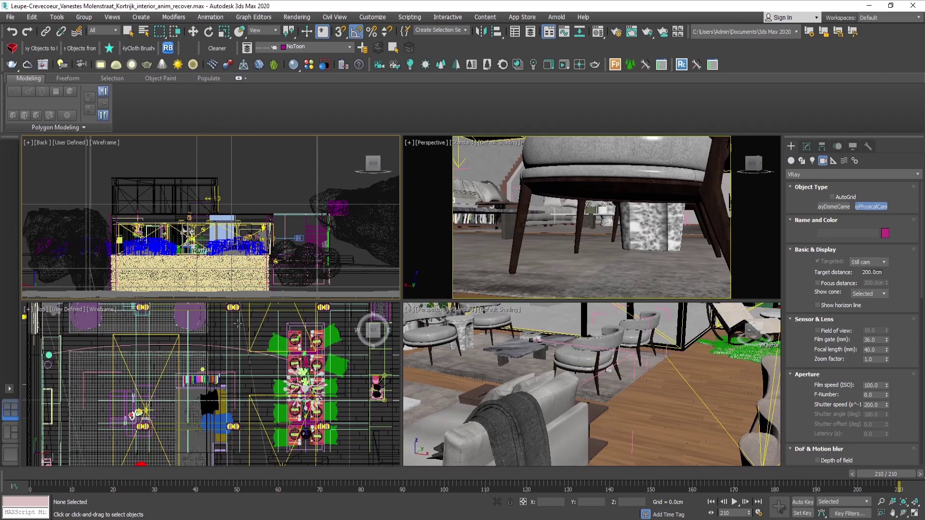
click(238, 323)
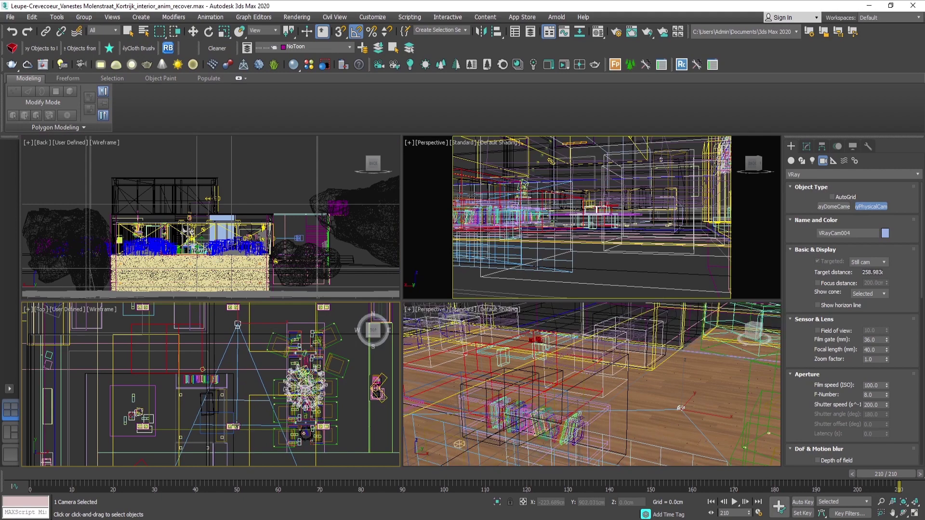
key(q)
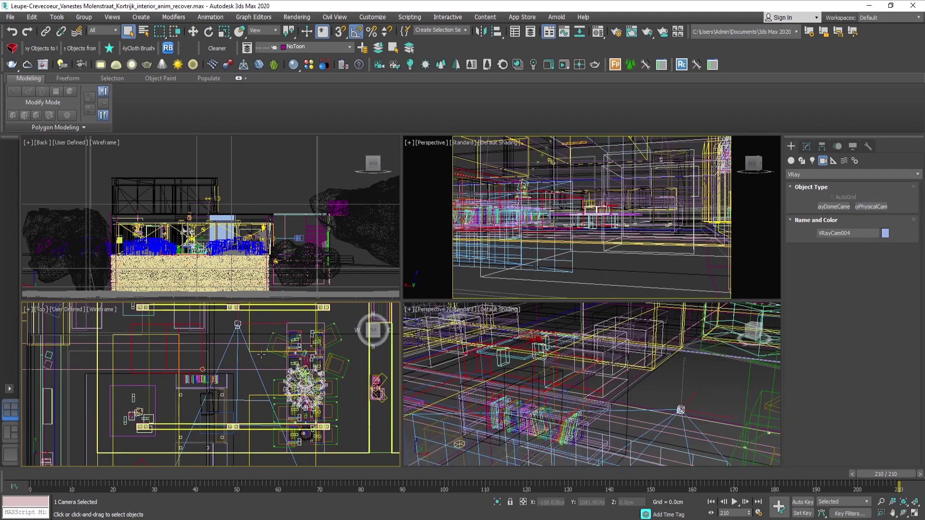
click(431, 143)
Look through VRayCam004 in the upper-right viewport and truck it toward the hallway and staircase.
mouse_move(482, 152)
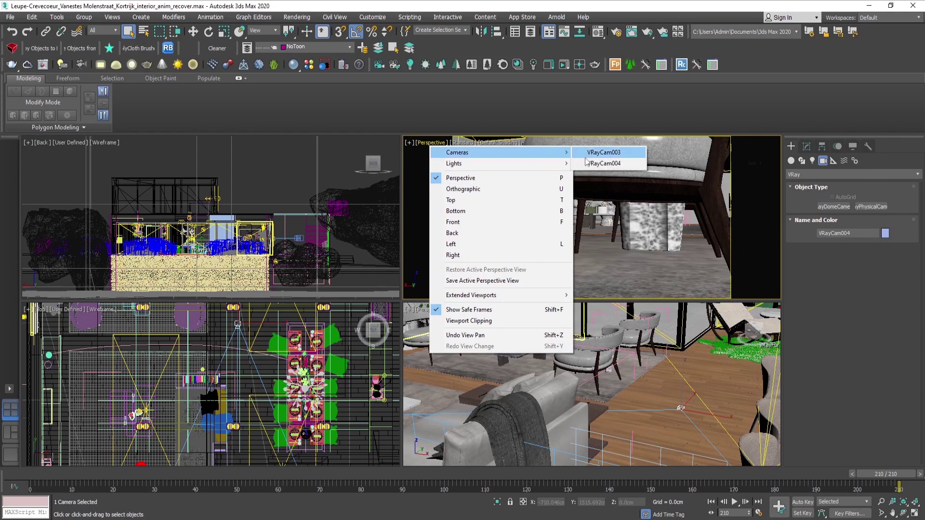
click(602, 163)
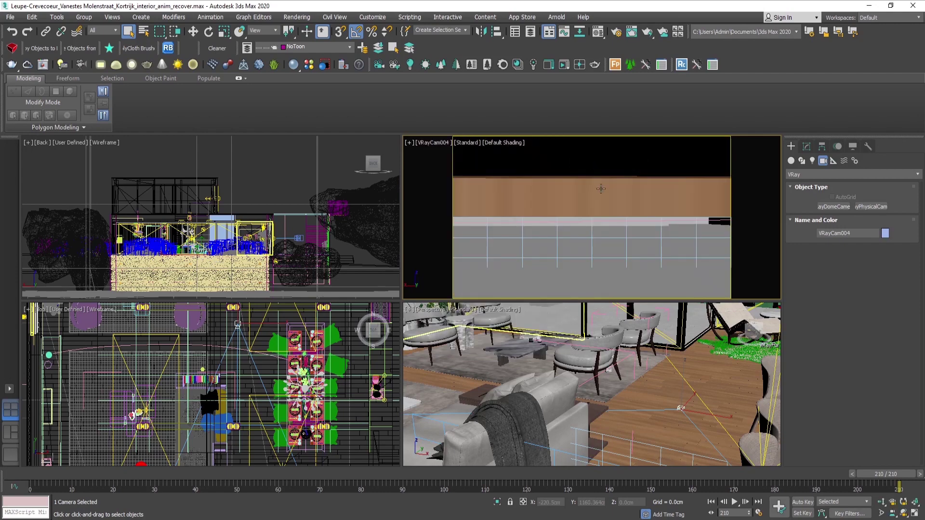
middle_drag(600, 188, 605, 241)
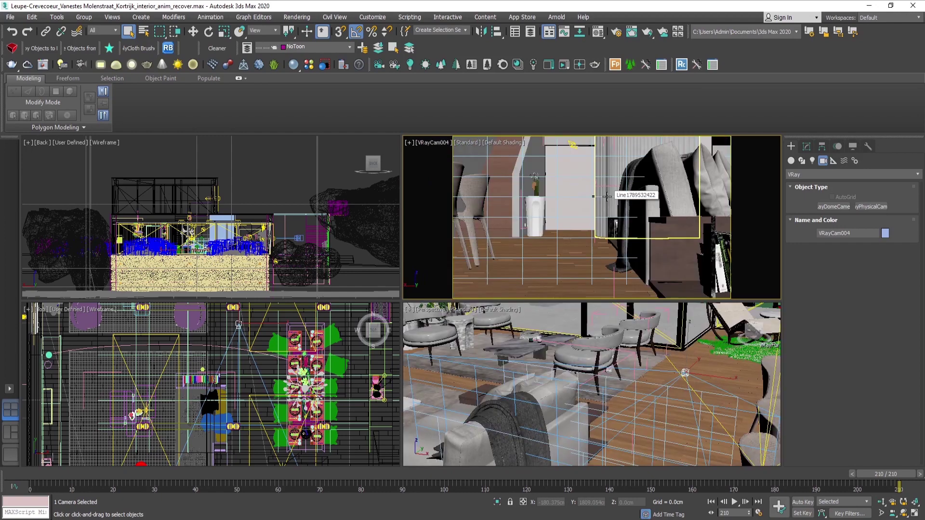
middle_drag(609, 198, 642, 239)
middle_drag(638, 188, 630, 200)
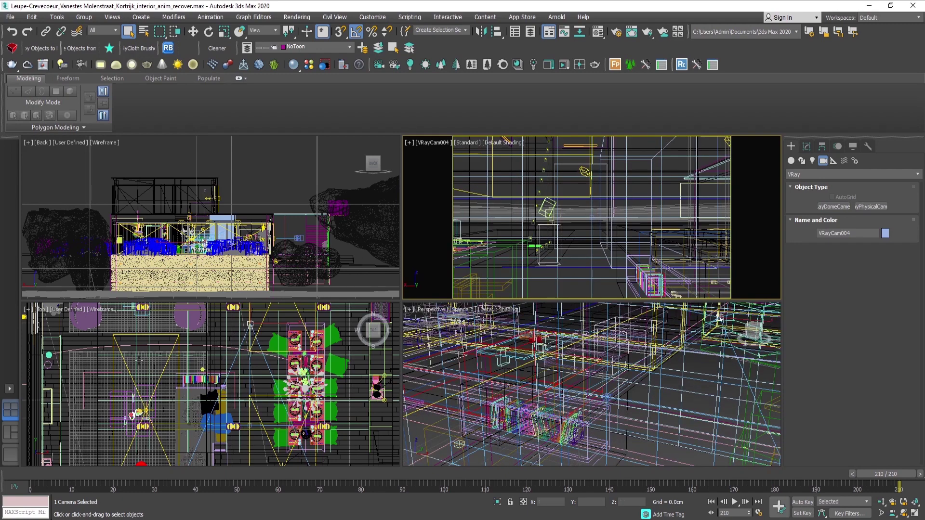
Move VRayCam004 up-left in the floor plan and refine the shot of the sofa and doorway.
scroll(211, 384, up, 3)
middle_drag(211, 384, 203, 407)
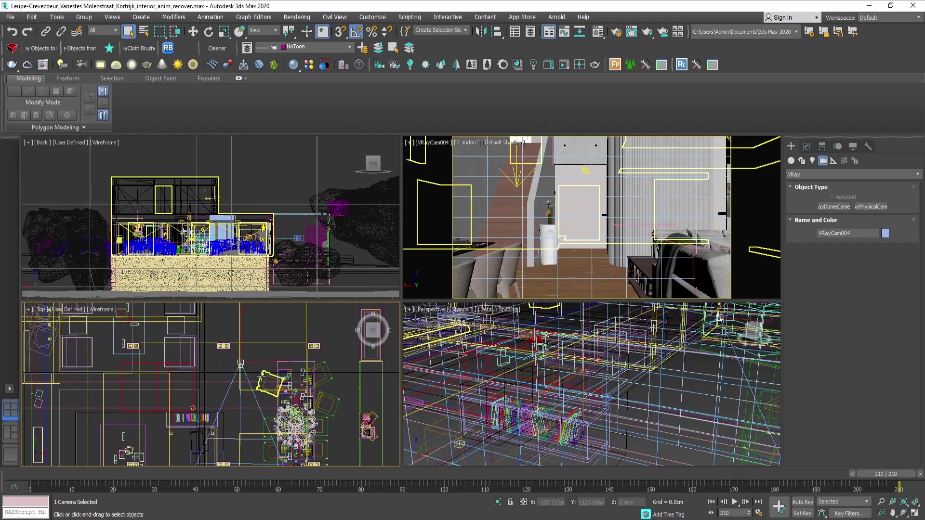
key(w)
mouse_move(254, 347)
mouse_down()
mouse_move(246, 338)
mouse_move(267, 334)
mouse_up()
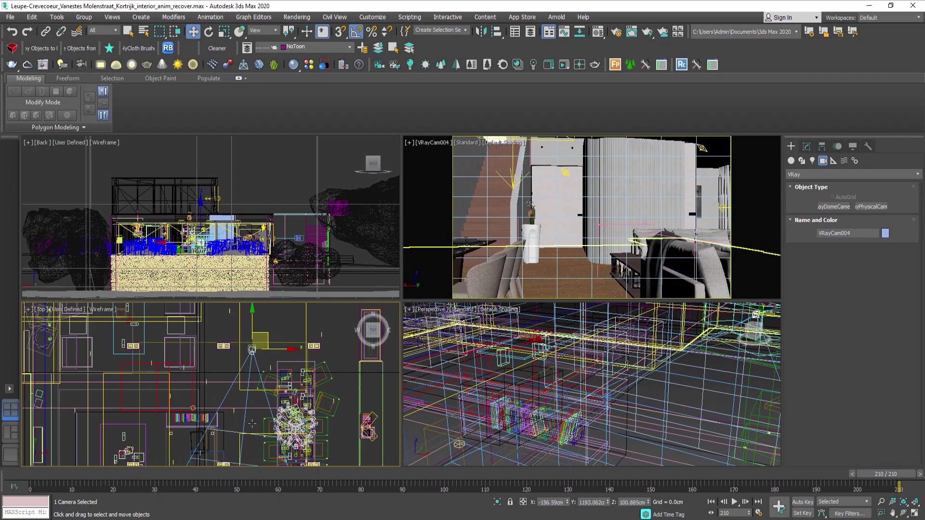
middle_drag(656, 214, 642, 212)
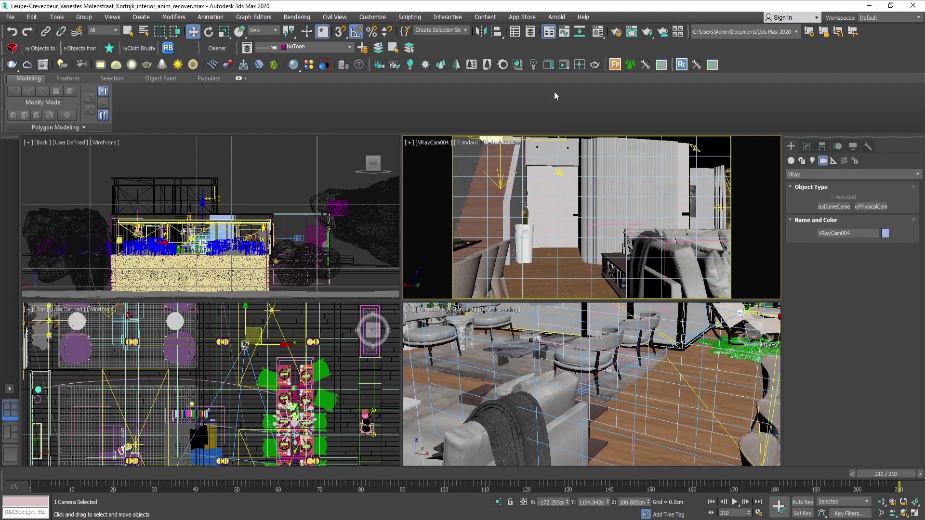
Open V-Ray 5 Render Setup, look through Render Elements, GI and V-Ray, then return to Common.
click(612, 31)
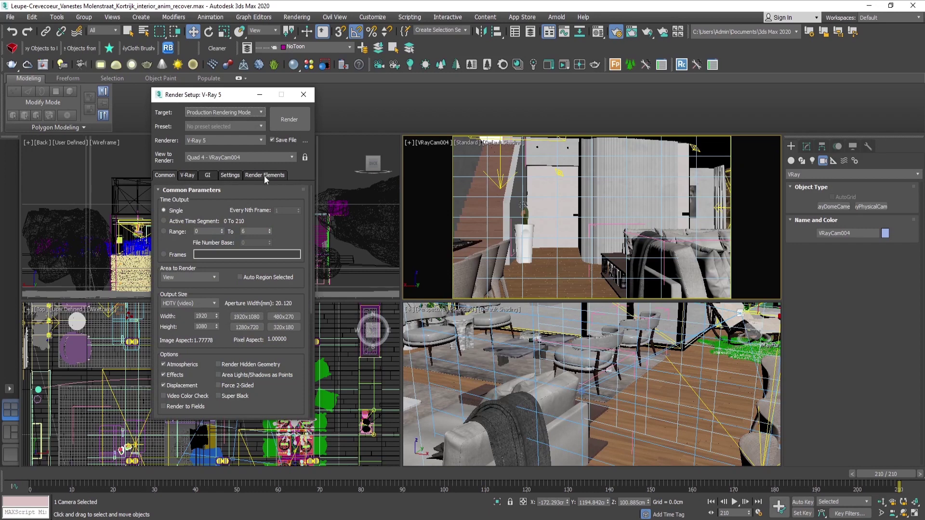
click(265, 175)
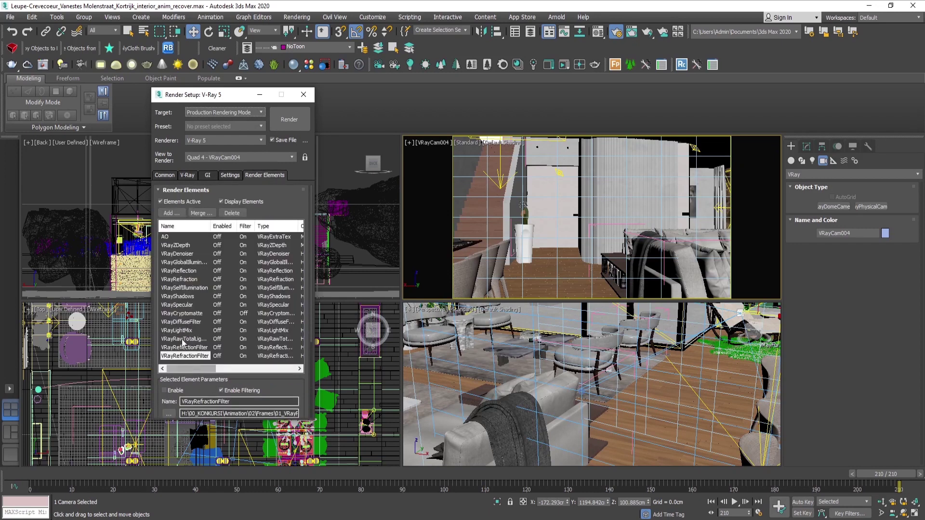
click(208, 176)
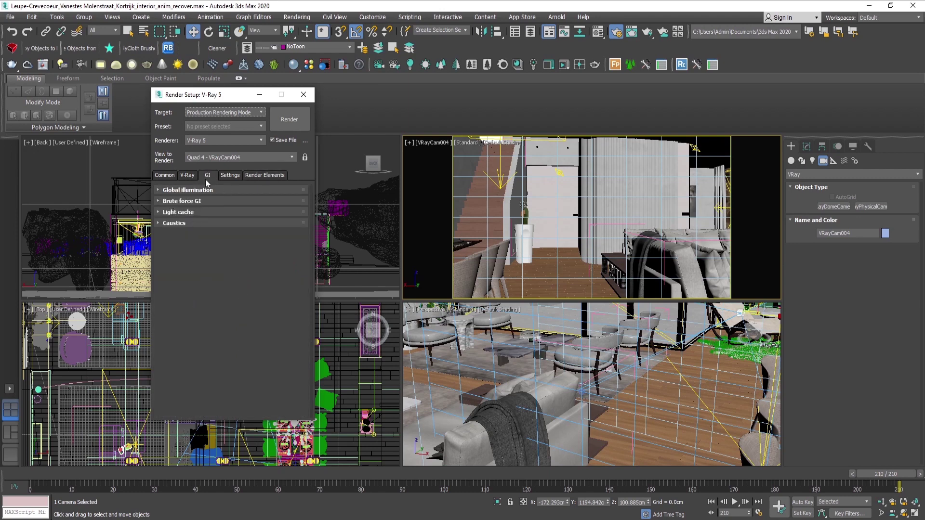
click(188, 175)
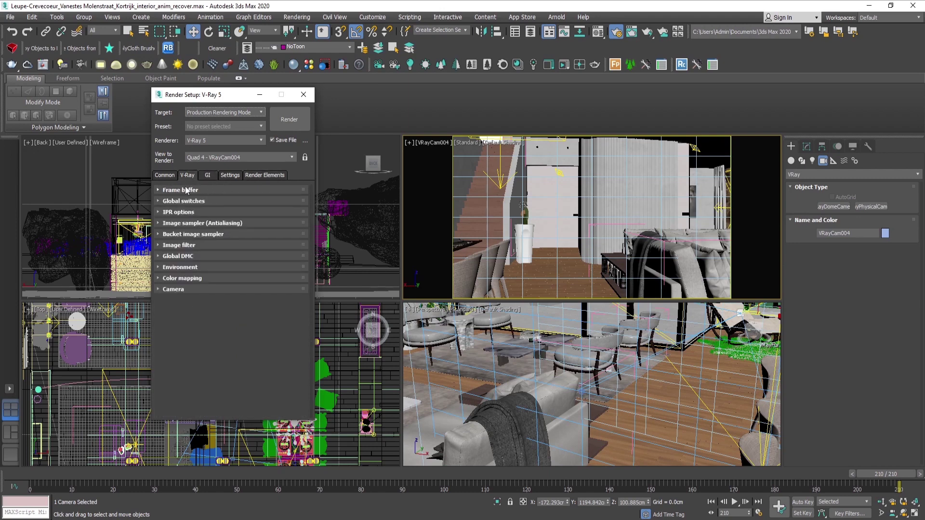
click(164, 175)
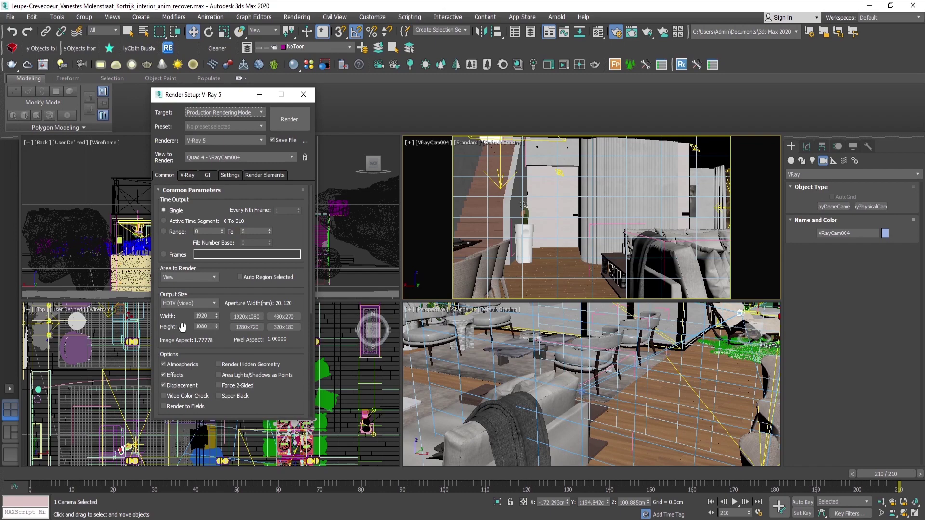
Set a Custom output size of 8000 pixels wide with the image aspect locked at 2.0.
click(175, 303)
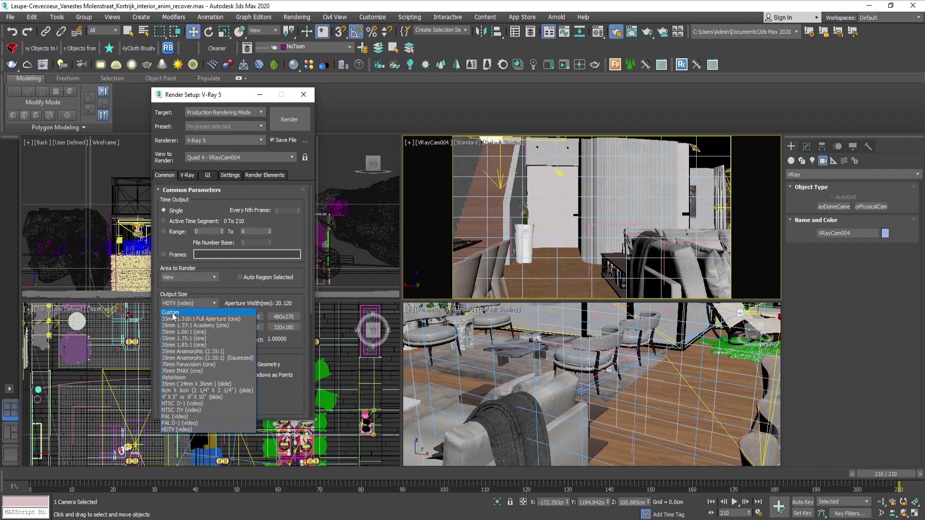
click(175, 312)
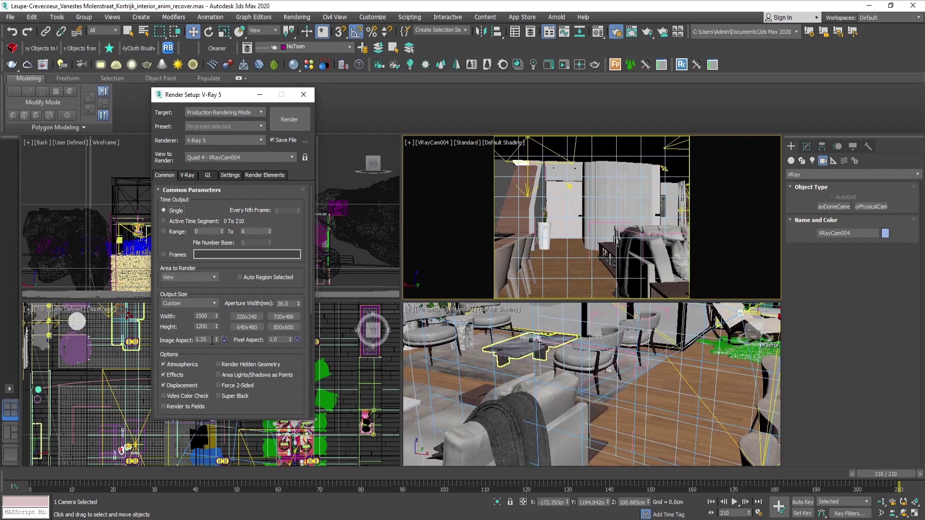
drag(212, 341, 191, 340)
text(2)
key(Return)
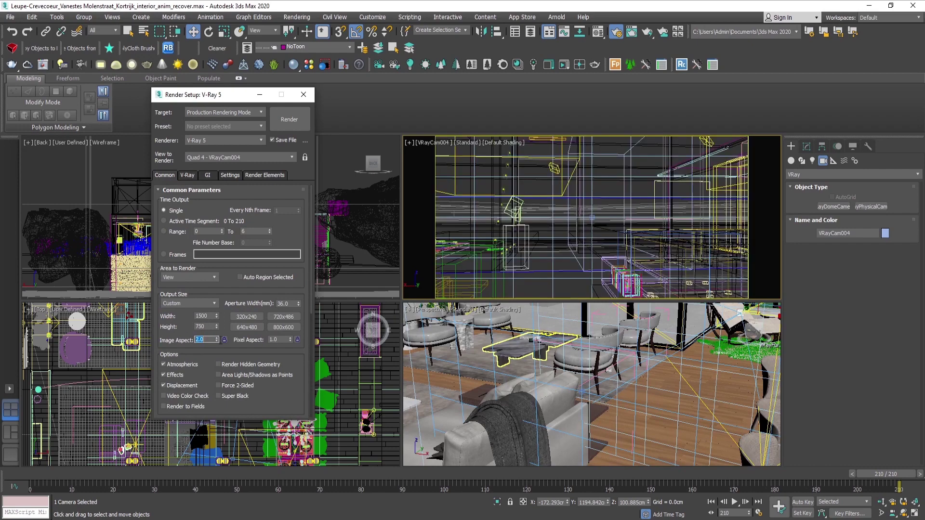
click(224, 340)
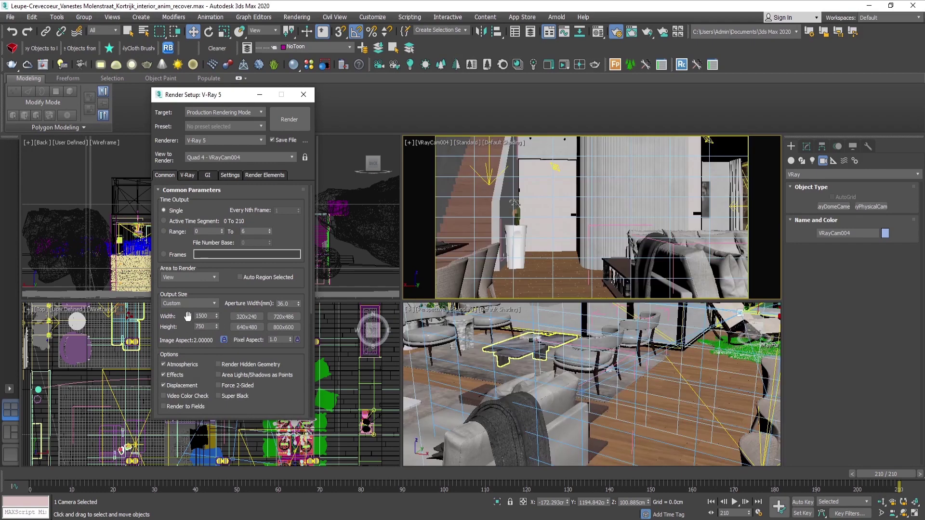
double_click(213, 317)
click(210, 316)
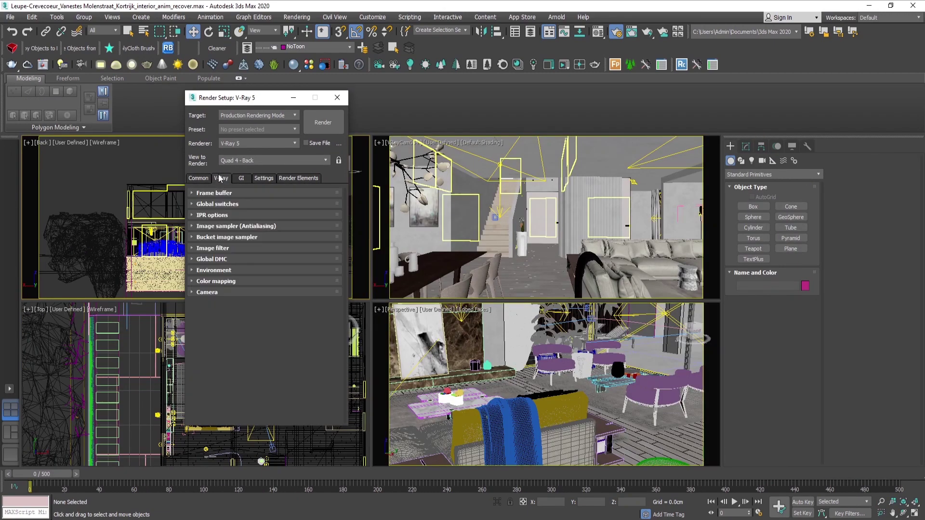
Set the V-Ray camera type to Spherical with Override FOV enabled at 360 degrees.
click(202, 293)
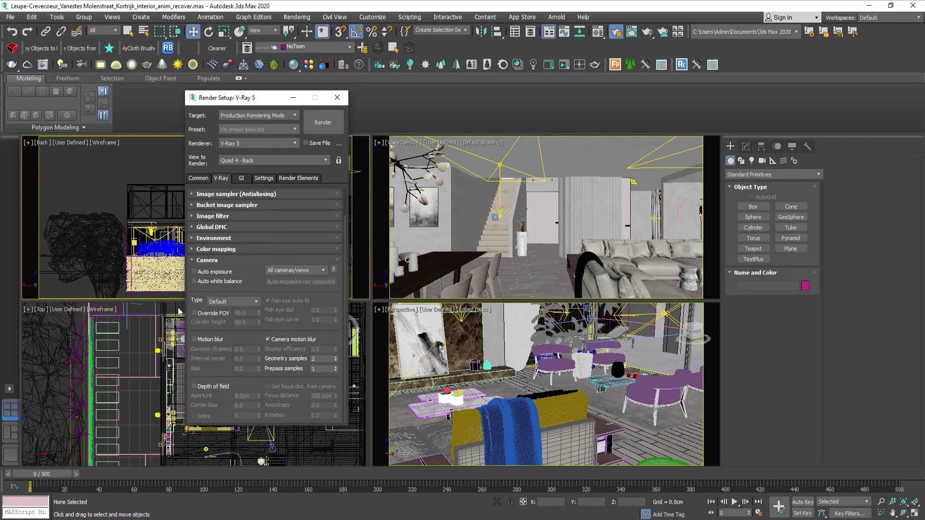
click(215, 303)
click(230, 318)
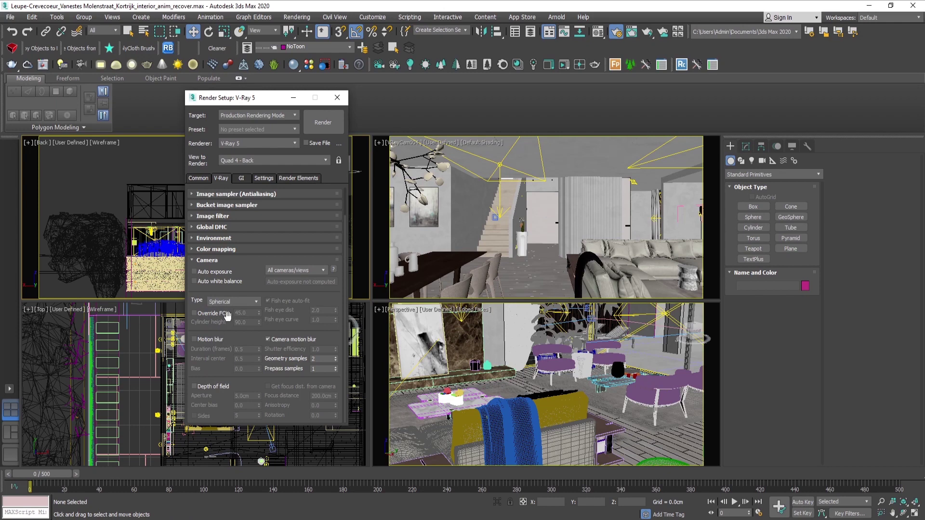
click(199, 316)
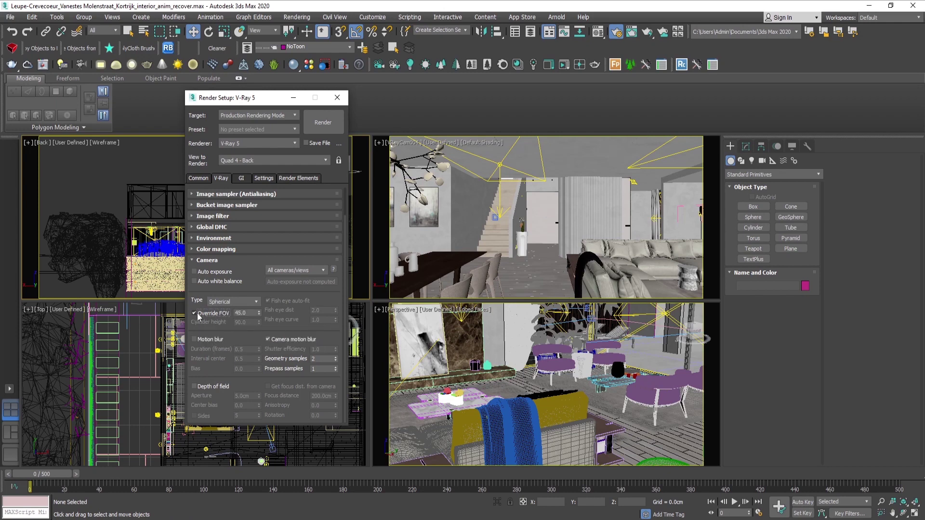
double_click(235, 313)
text(360)
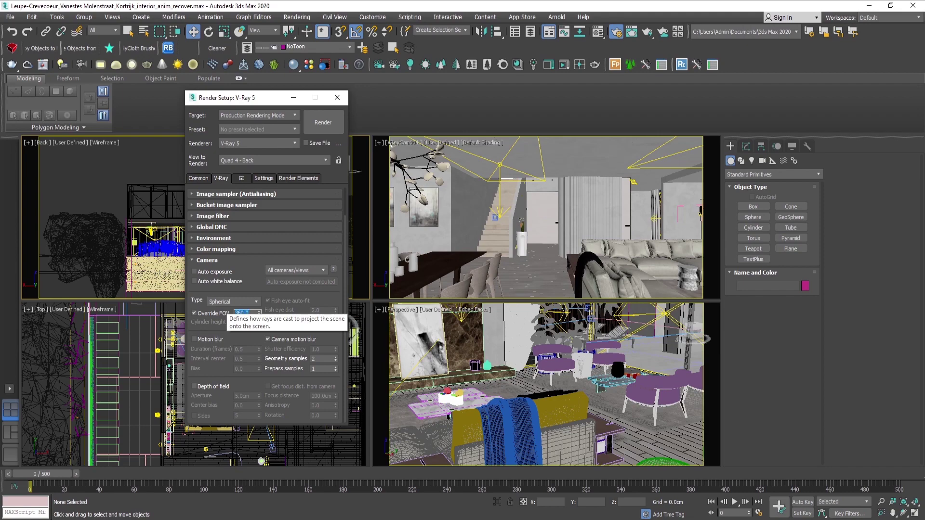
drag(261, 105, 180, 102)
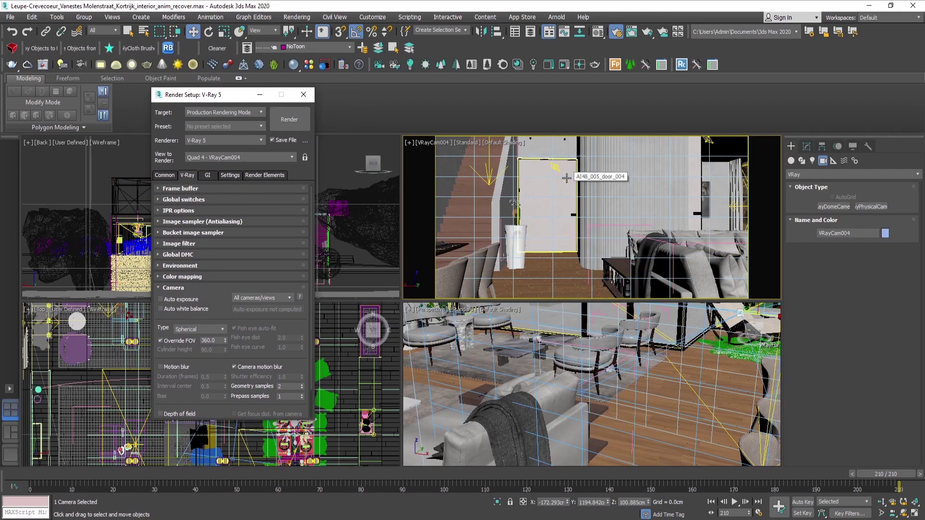
Render the spherical panorama and open Space_01.tif from the 360 folder.
click(289, 119)
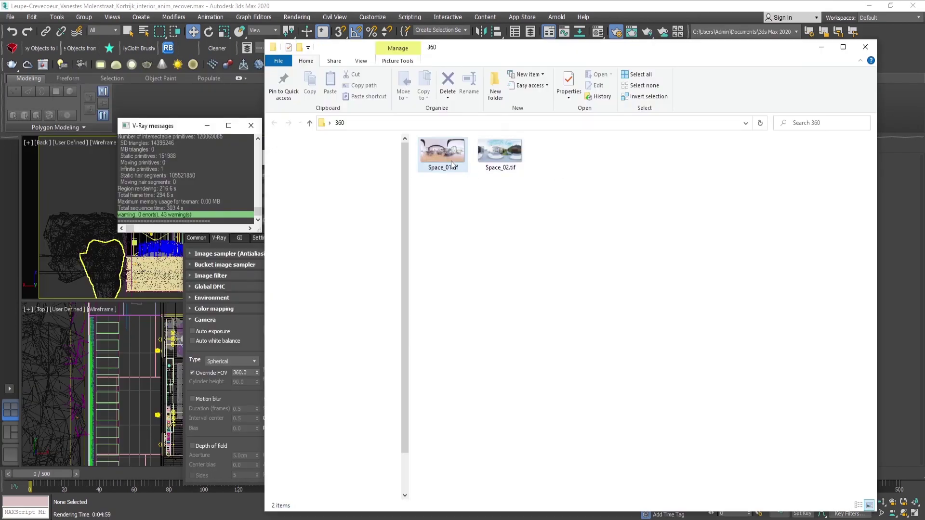
double_click(452, 164)
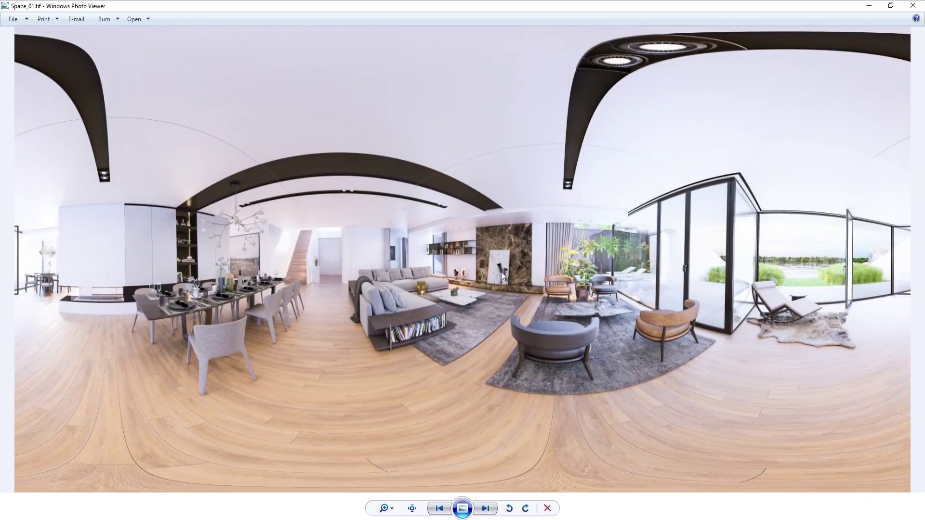
Compare the Space_01 and Space_02 panoramas, then close Windows Photo Viewer.
key(Right)
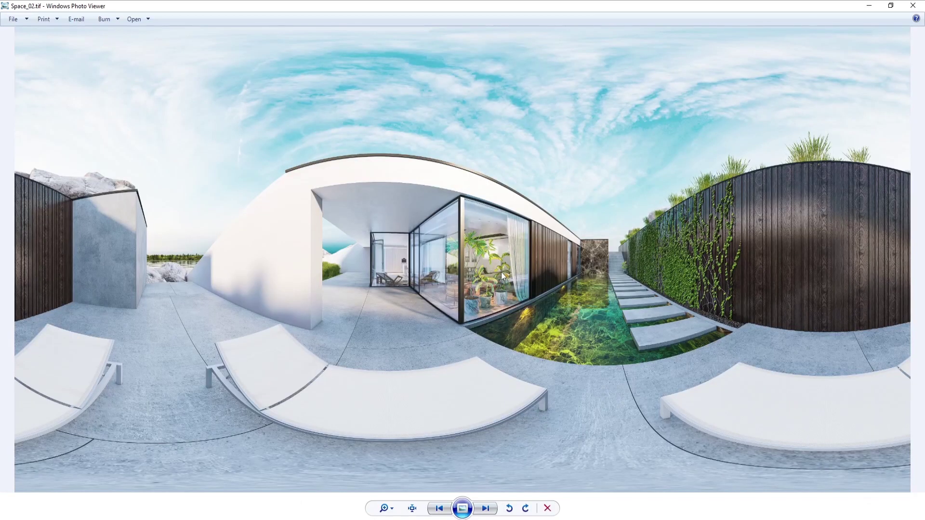
key(Left)
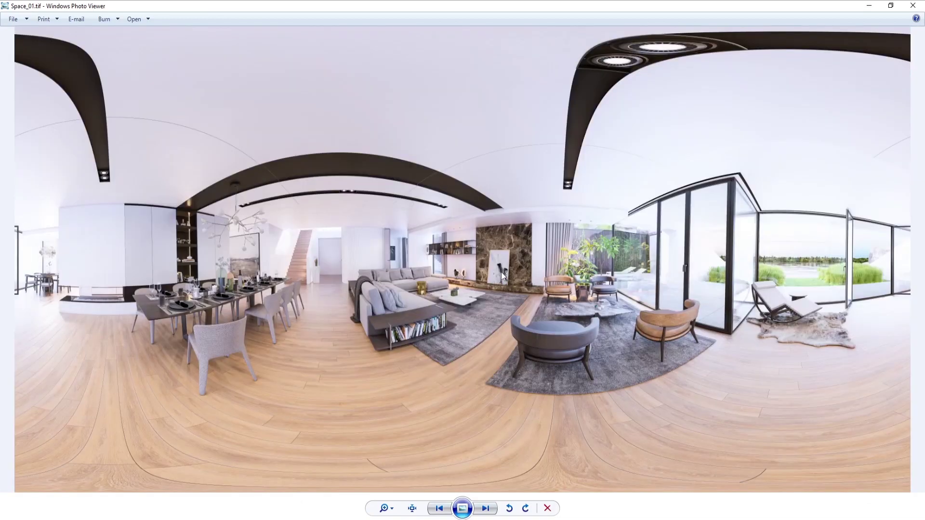
click(915, 7)
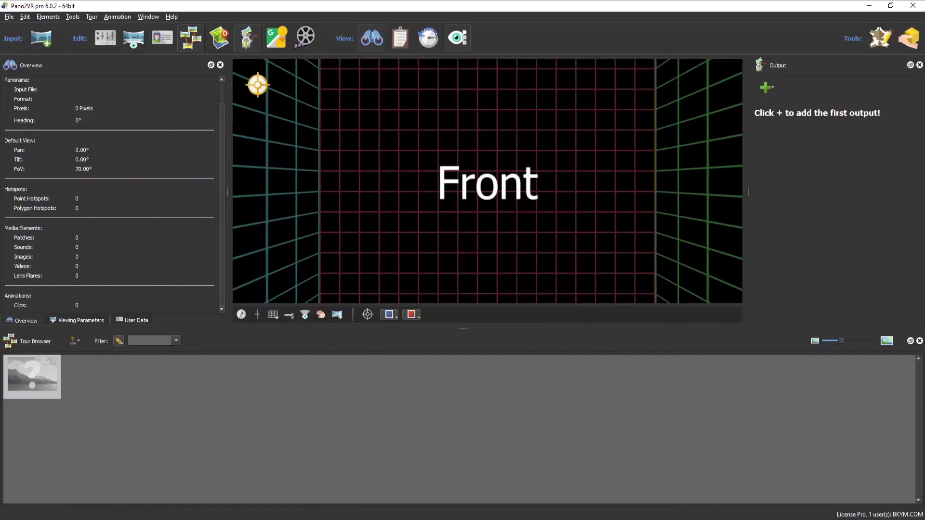
Load Space_01.tif and Space_02.tif into Pano2VR as tour nodes.
key(alt+Tab)
drag(571, 192, 99, 393)
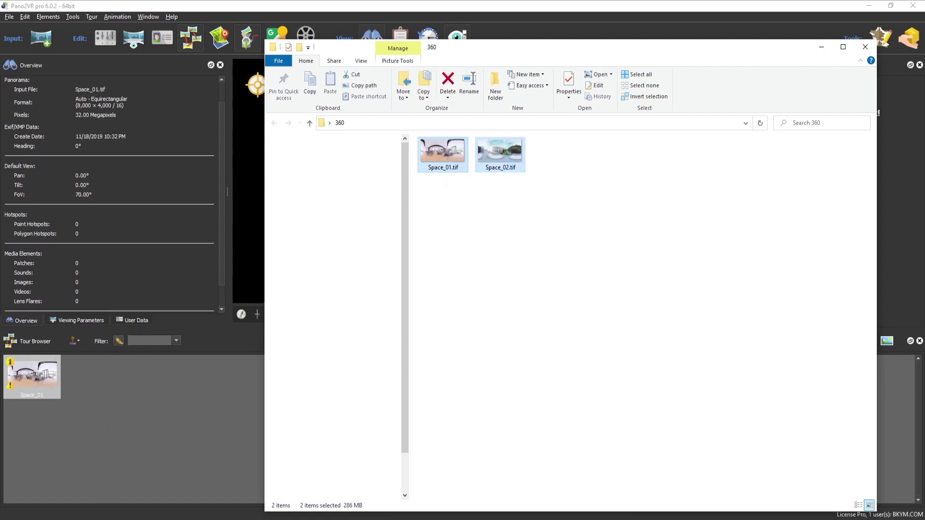
click(821, 47)
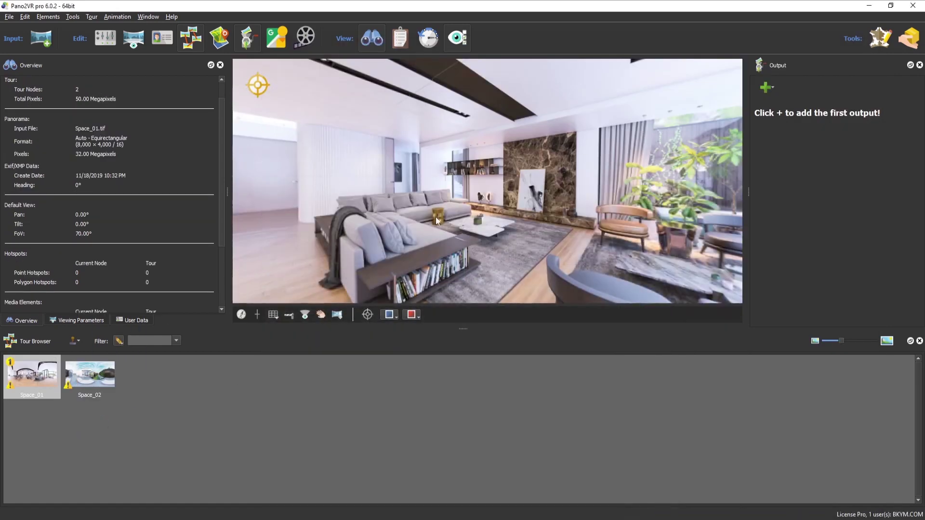
drag(400, 289, 592, 210)
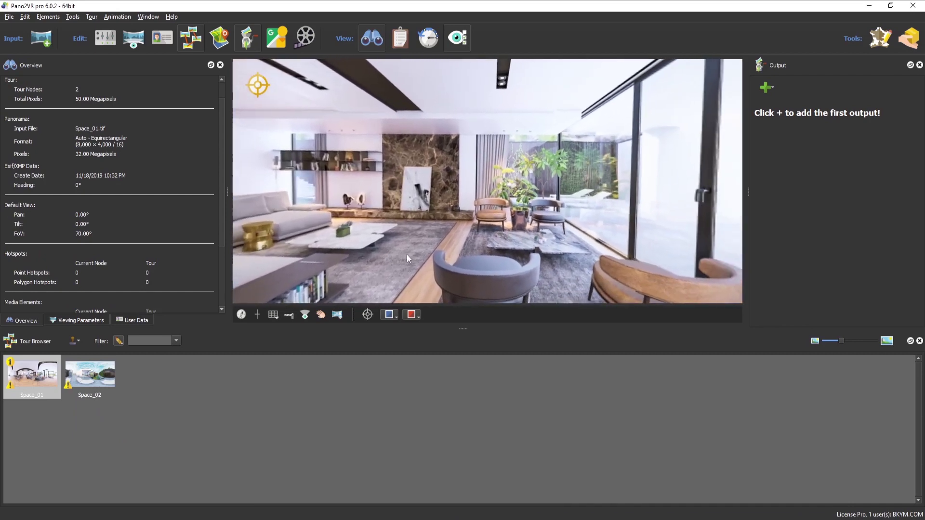
Link Space_01 and Space_02 with hotspots on the glass walls and add an HTML5 output.
drag(90, 381, 586, 173)
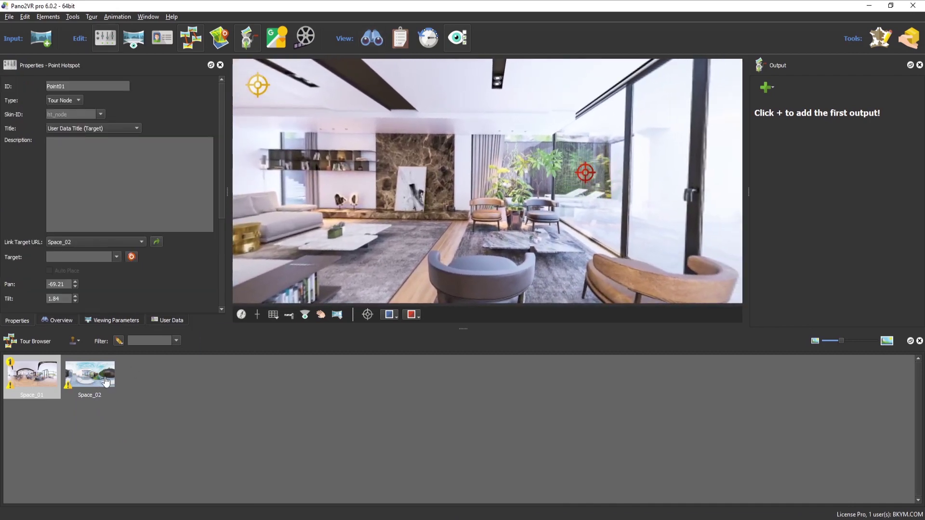
click(106, 382)
drag(396, 187, 377, 189)
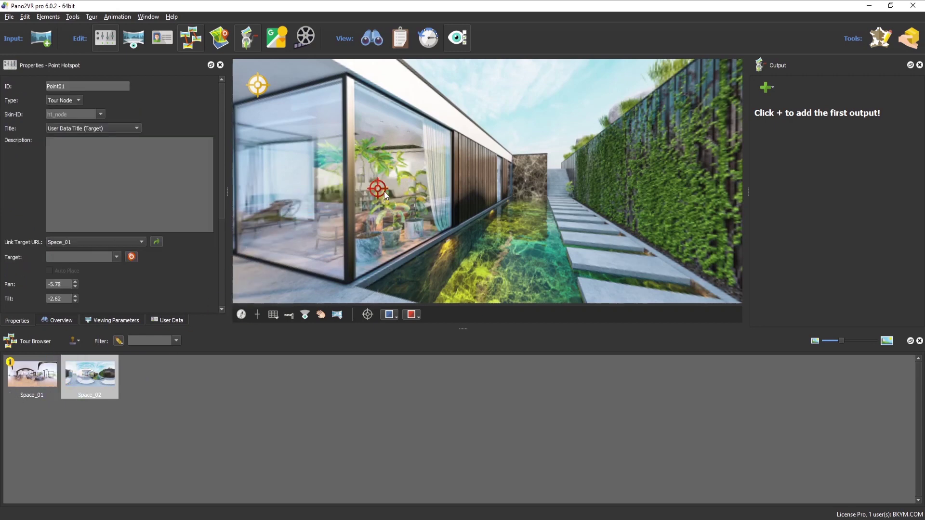
click(777, 88)
click(778, 99)
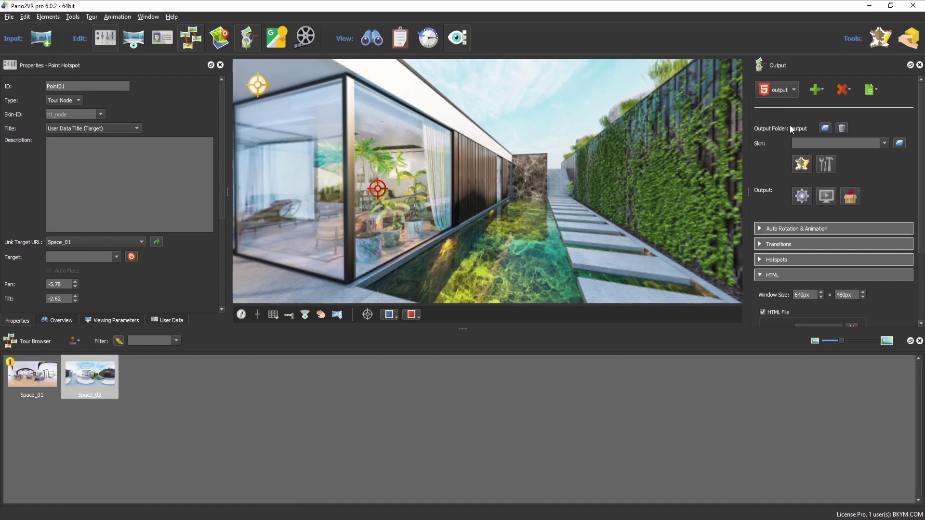
Generate the HTML5 tour, saving the project as 360.p2vr when prompted.
click(803, 196)
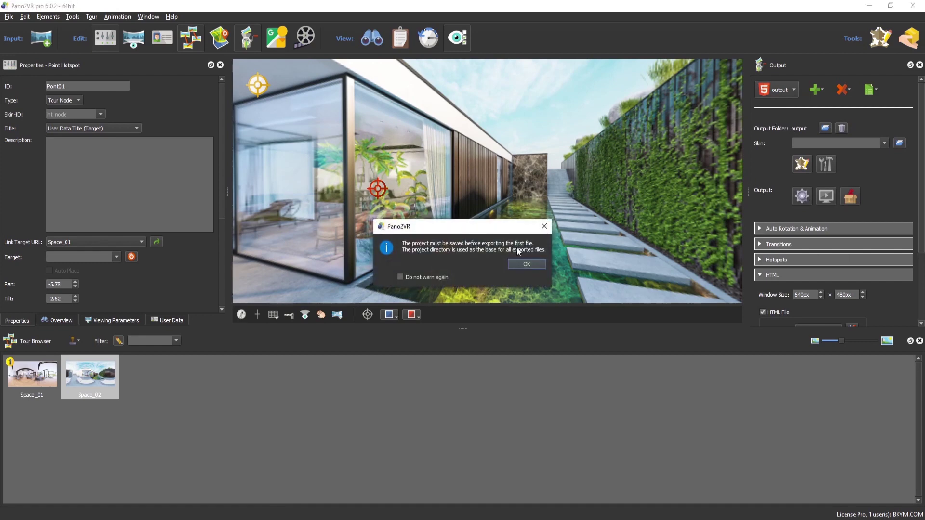
click(524, 266)
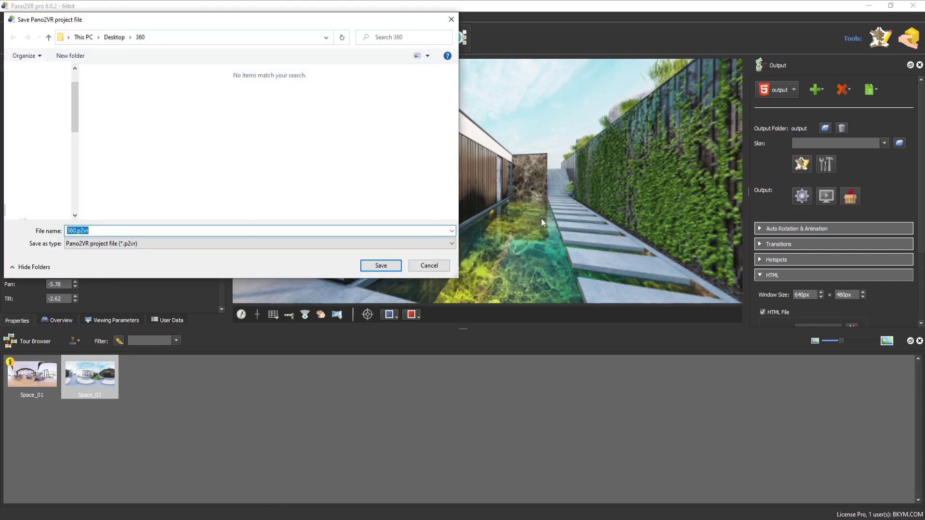
click(388, 266)
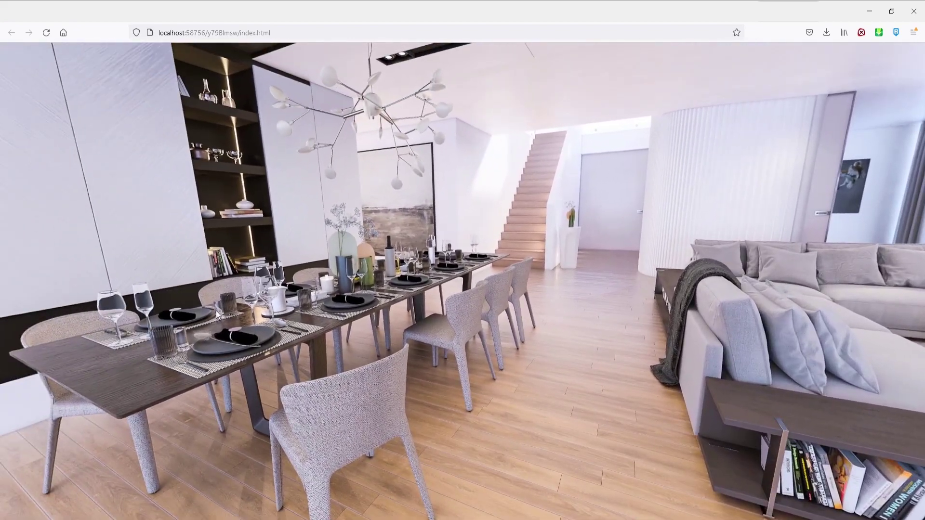
Look around the living room, follow the hotspot to the pool area, then return via its hotspot.
drag(103, 338, 145, 347)
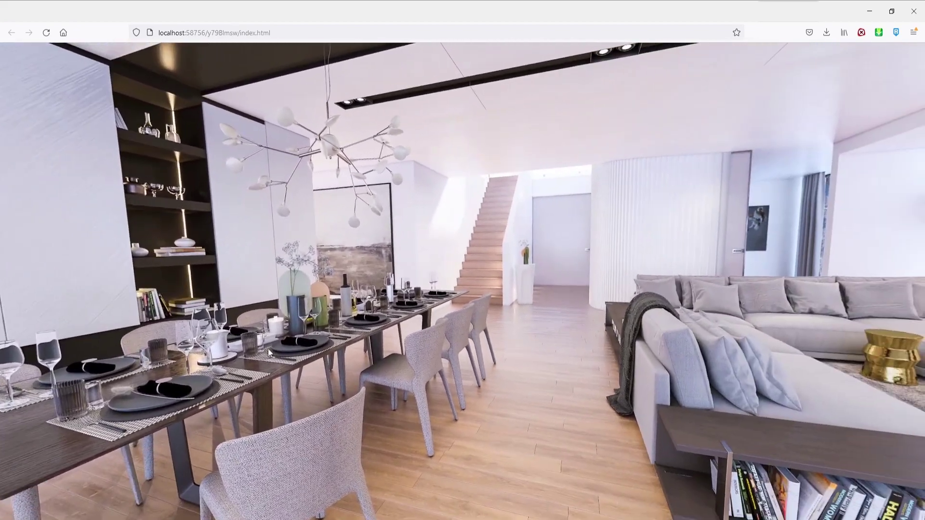
drag(627, 313, 155, 308)
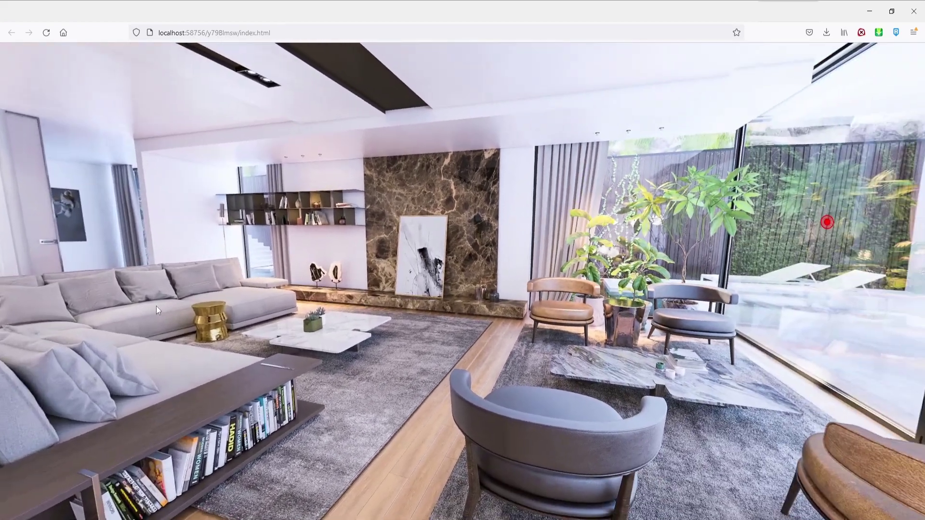
drag(731, 305, 658, 329)
click(698, 249)
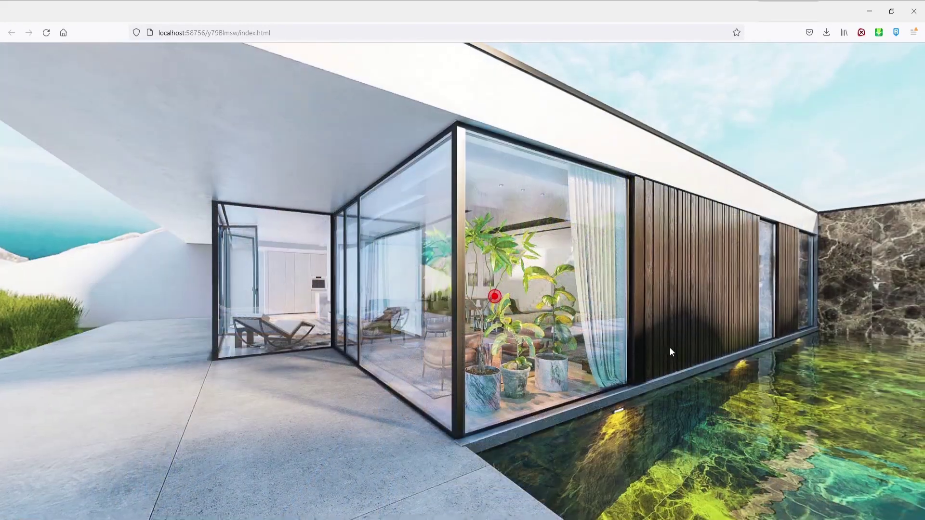
drag(670, 348, 420, 321)
drag(681, 262, 727, 321)
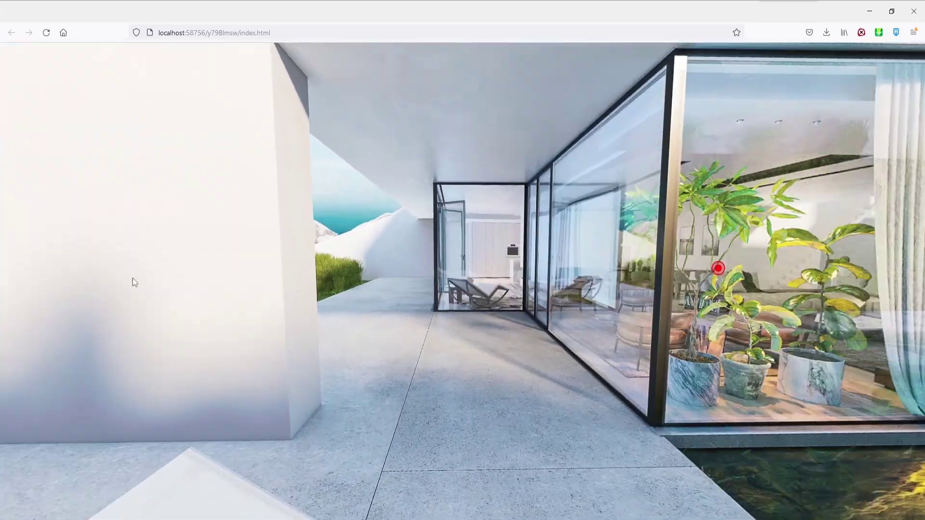
click(524, 251)
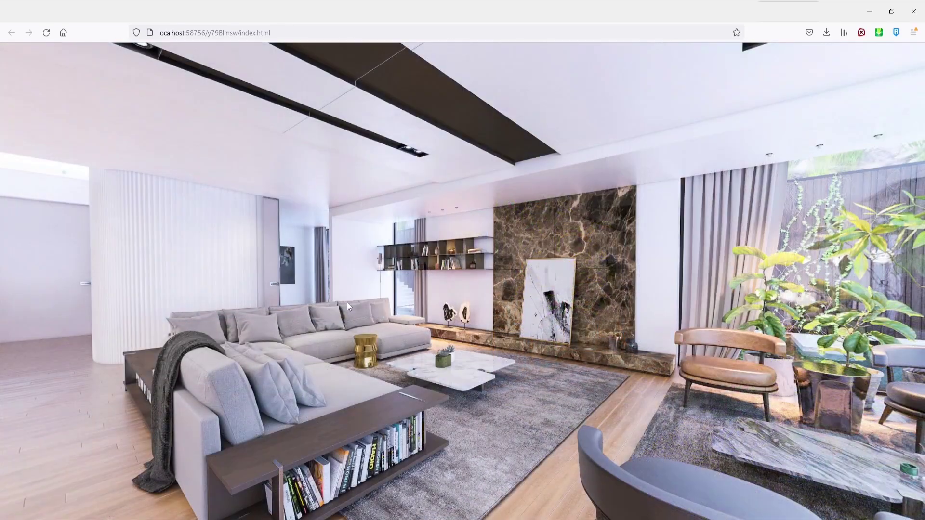
drag(347, 302, 667, 239)
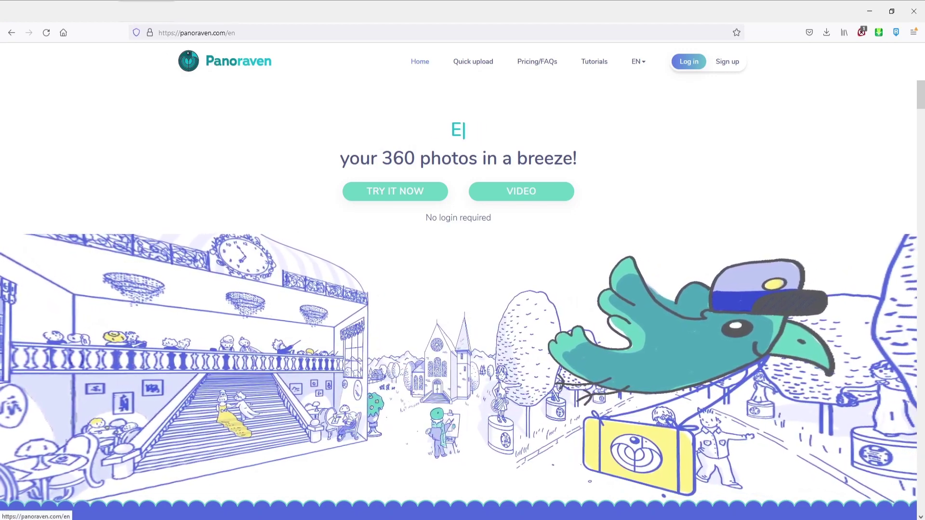
Switch Firefox to the kuula.co tab, then to the roundme.com home page.
click(205, 10)
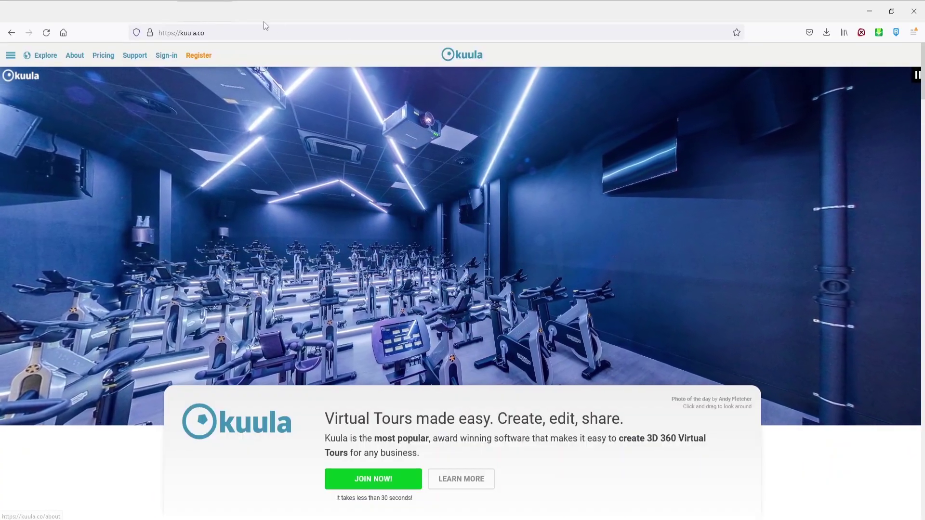
click(265, 22)
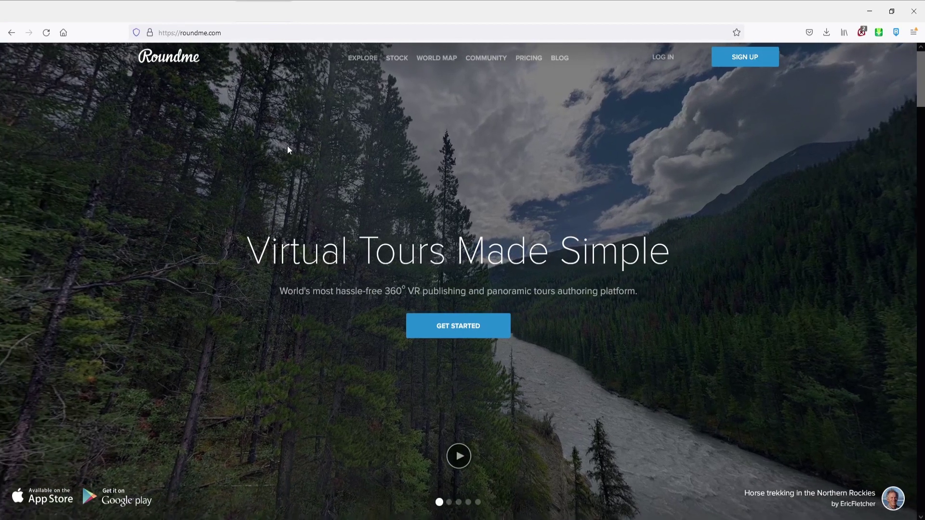